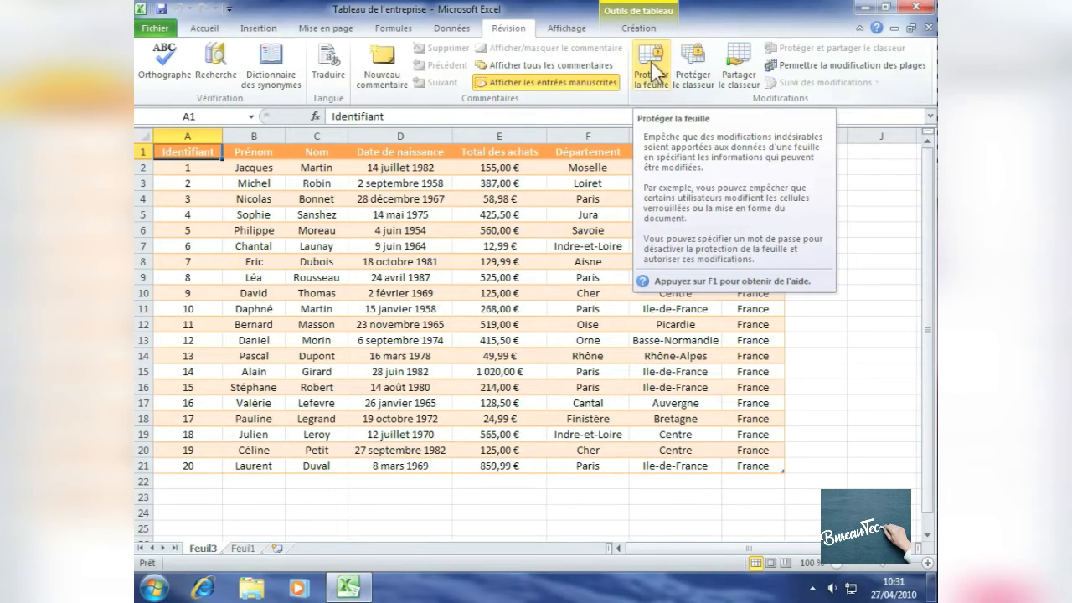
Protect the Feuil3 sheet with a password, additionally allowing users to insert rows, and enter the password again to confirm it
{"action": "left_click", "coordinate": [651, 63]}
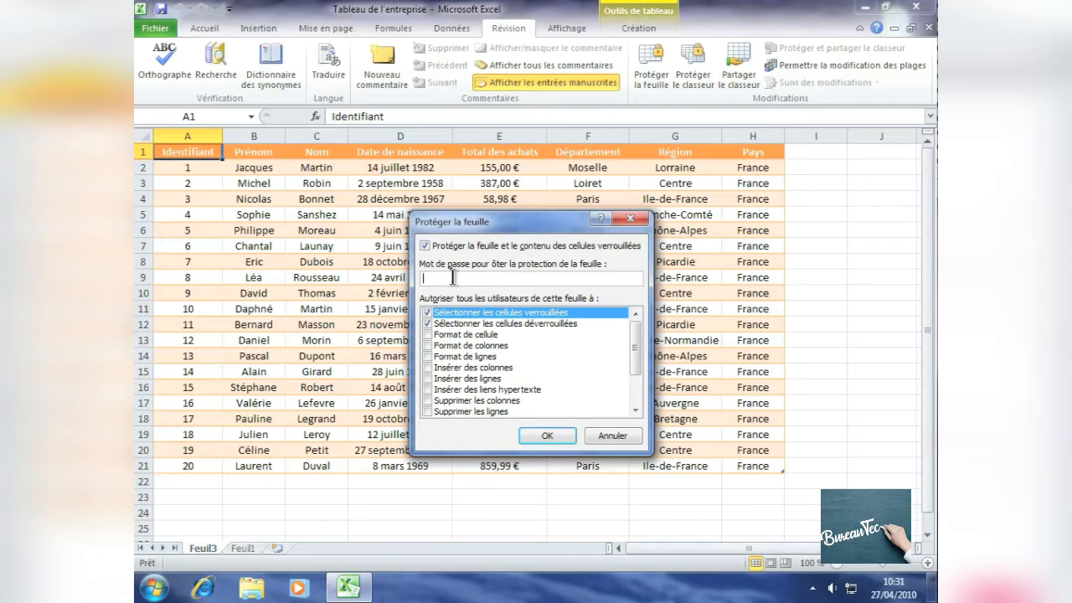
{"action": "type", "text": "••••••••"}
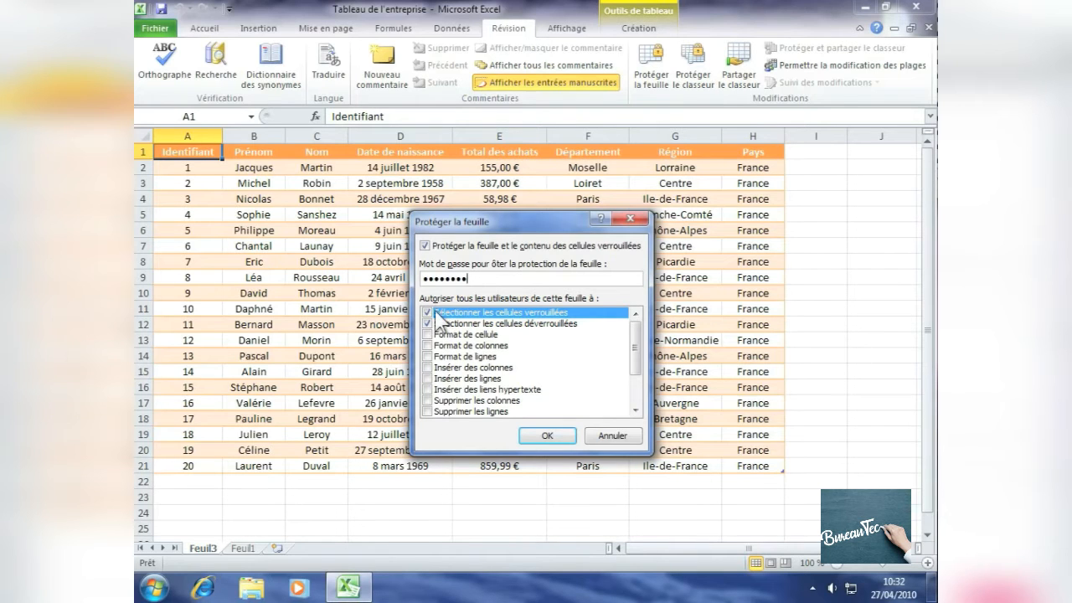
{"action": "left_click", "coordinate": [428, 379]}
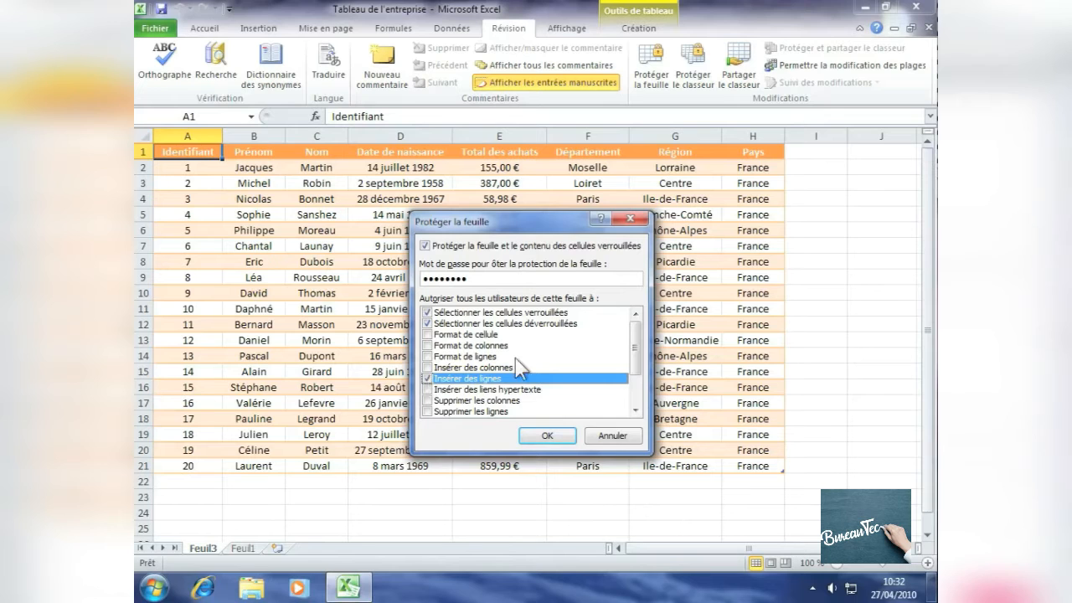
{"action": "left_click", "coordinate": [551, 432]}
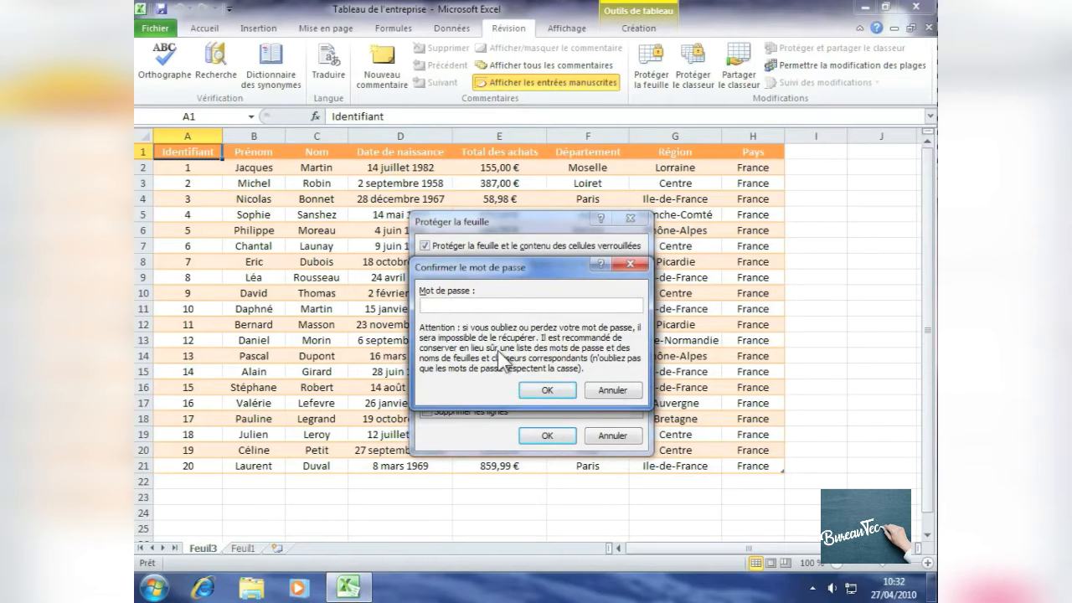
{"action": "type", "text": "*******"}
{"action": "left_click", "coordinate": [548, 387]}
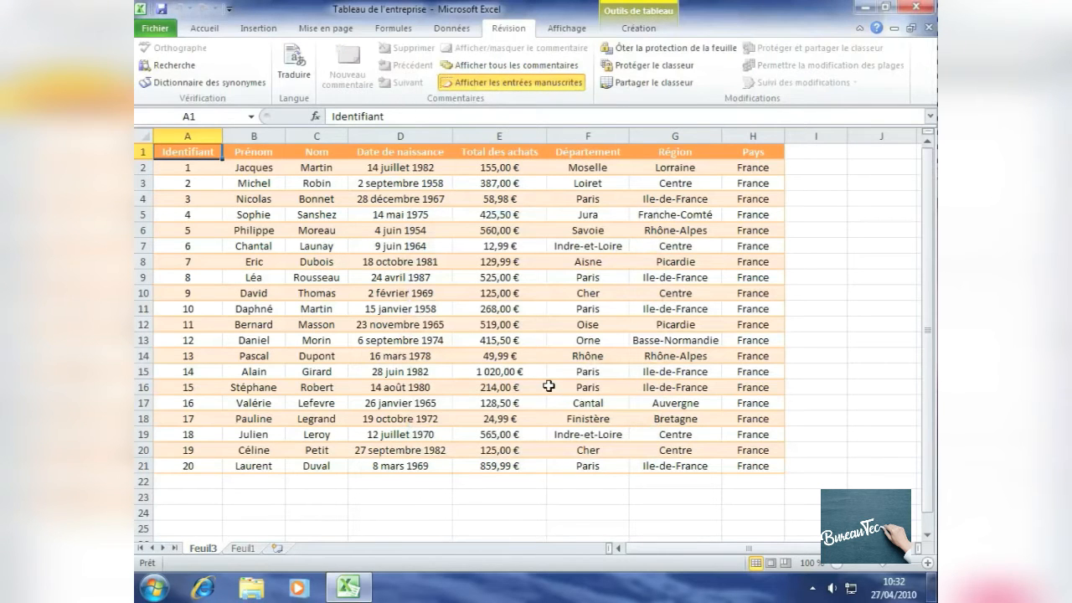
Try to overwrite the Identifiant header in cell A1 of the protected sheet
{"action": "key", "text": "a"}
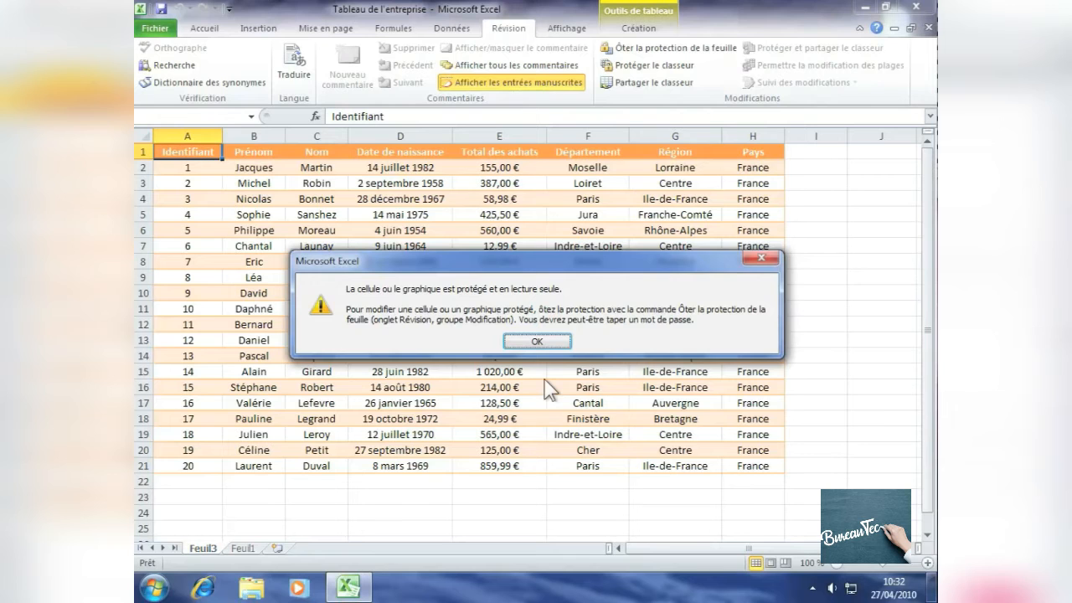
{"action": "left_click", "coordinate": [536, 342]}
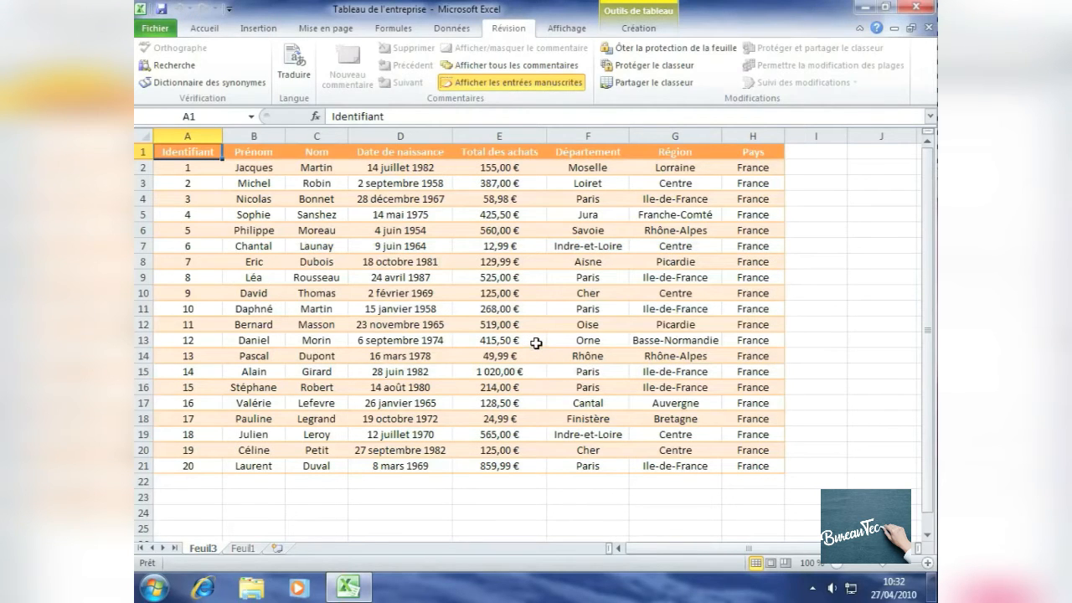
Insert a blank row at row 15, above the record with Identifiant 14, and select its first cell
{"action": "left_click", "coordinate": [204, 30]}
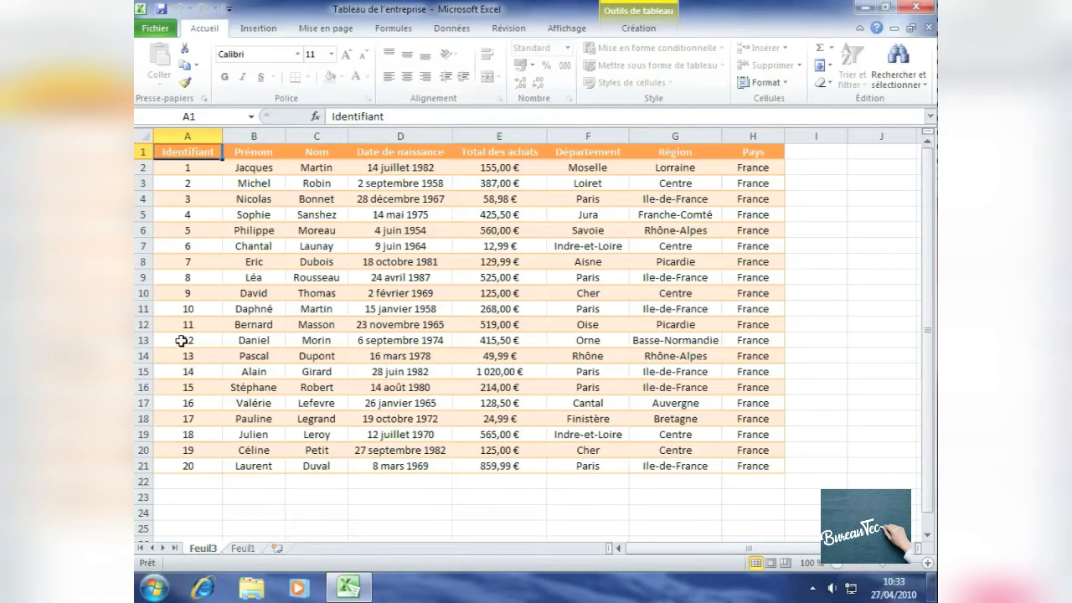
{"action": "right_click", "coordinate": [146, 371]}
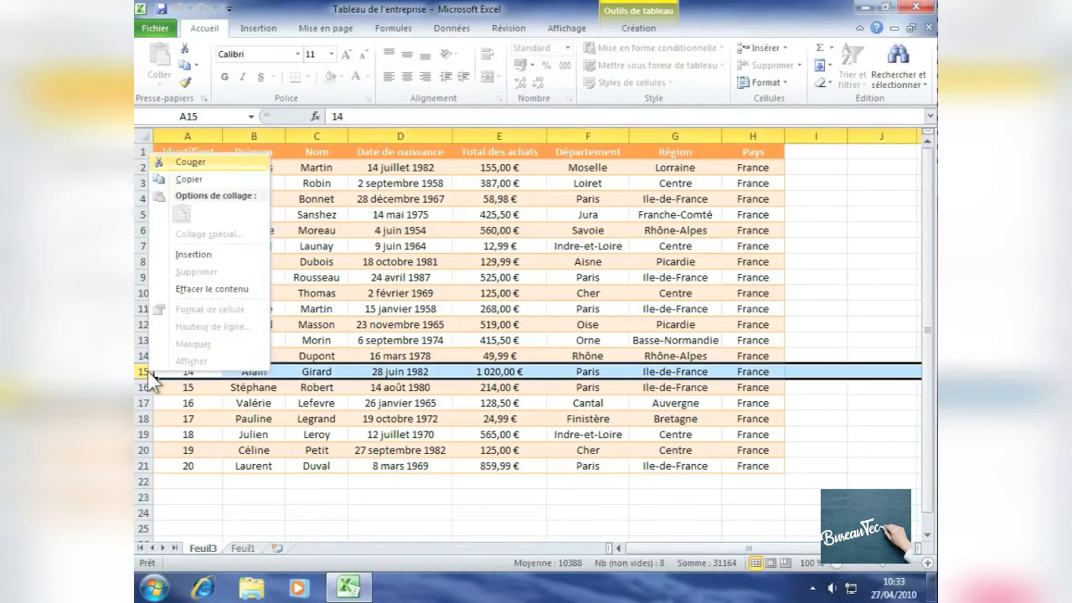
{"action": "left_click", "coordinate": [214, 253]}
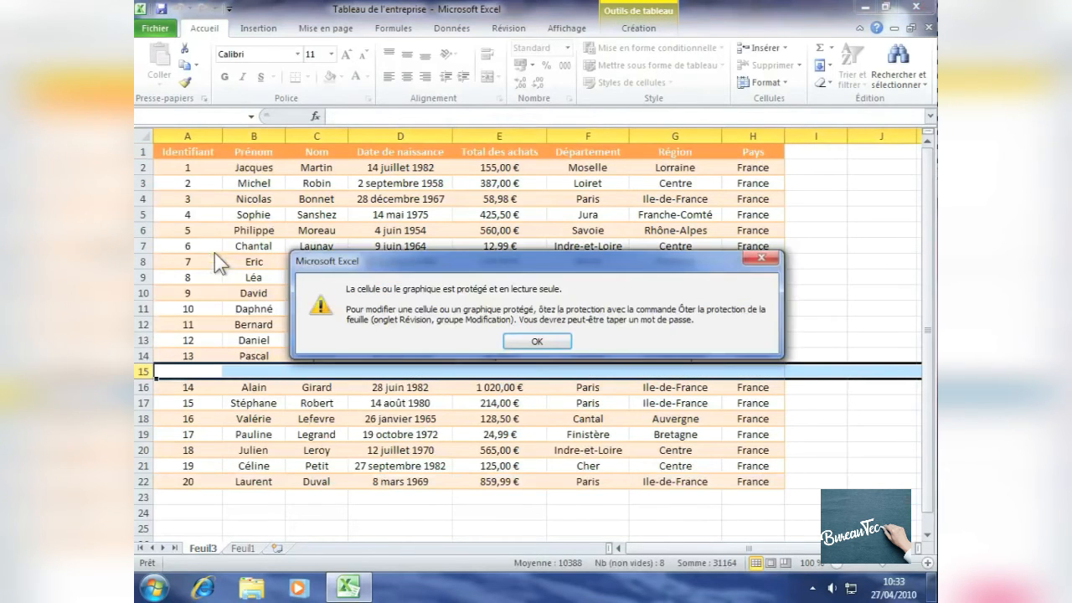
{"action": "left_click", "coordinate": [539, 341]}
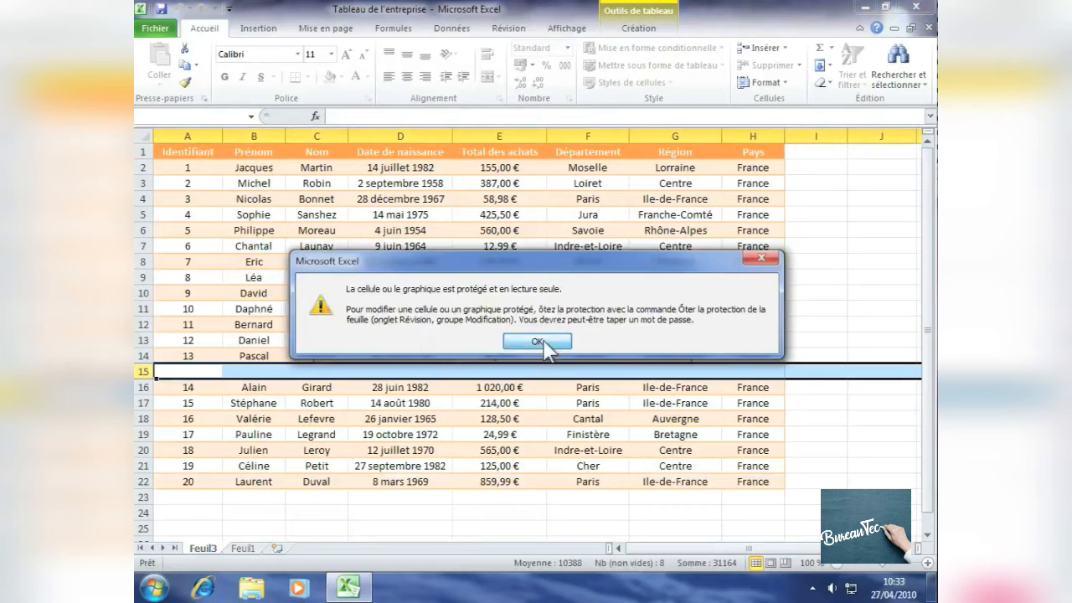
{"action": "left_click", "coordinate": [208, 376]}
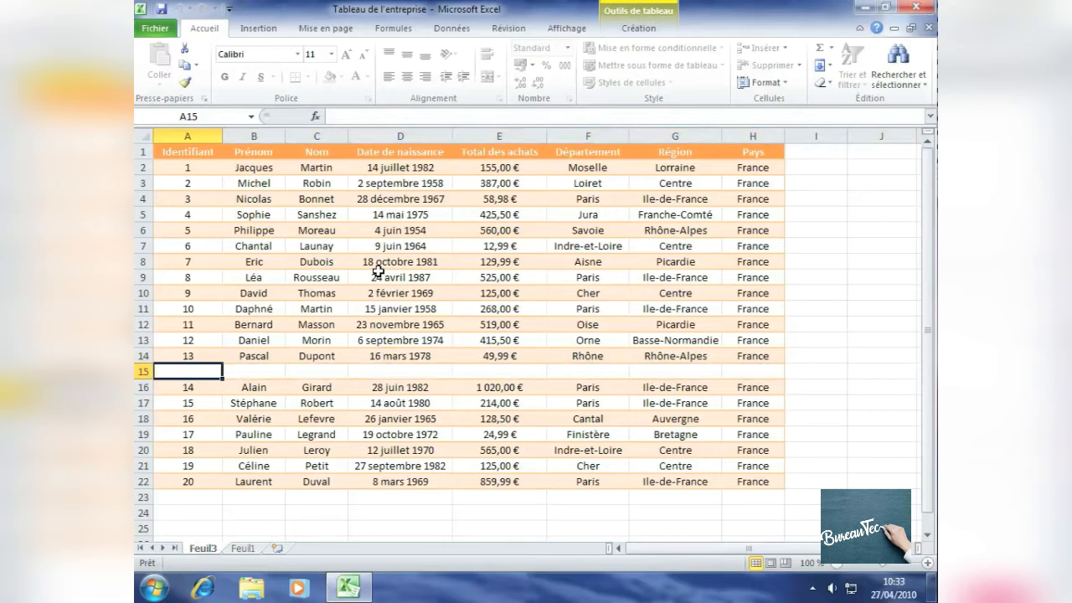
Try to remove the sheet protection by entering the sheet password
{"action": "left_click", "coordinate": [510, 30]}
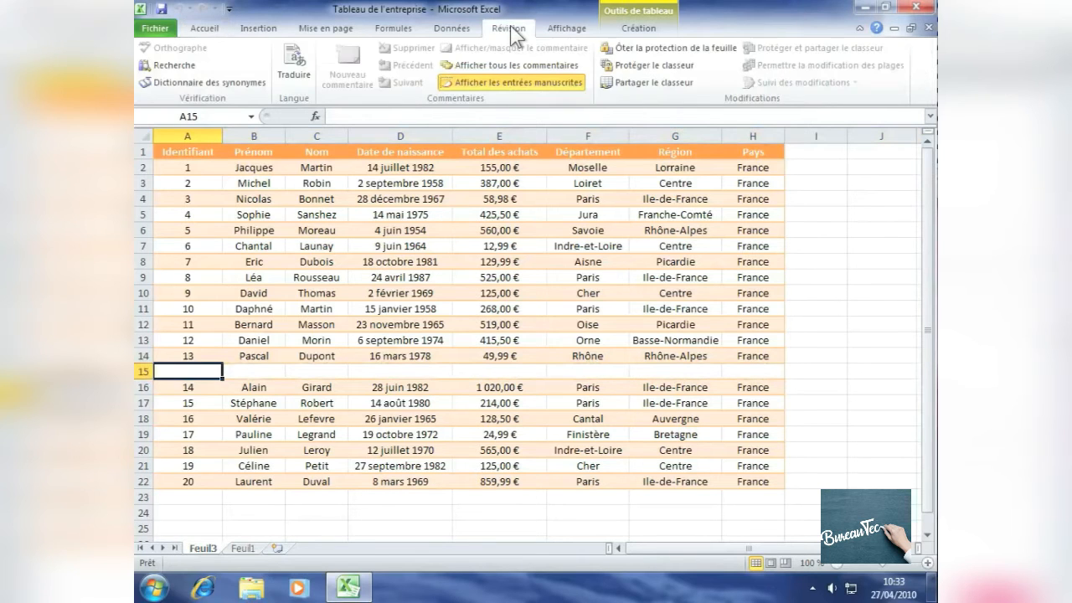
{"action": "left_click", "coordinate": [686, 52]}
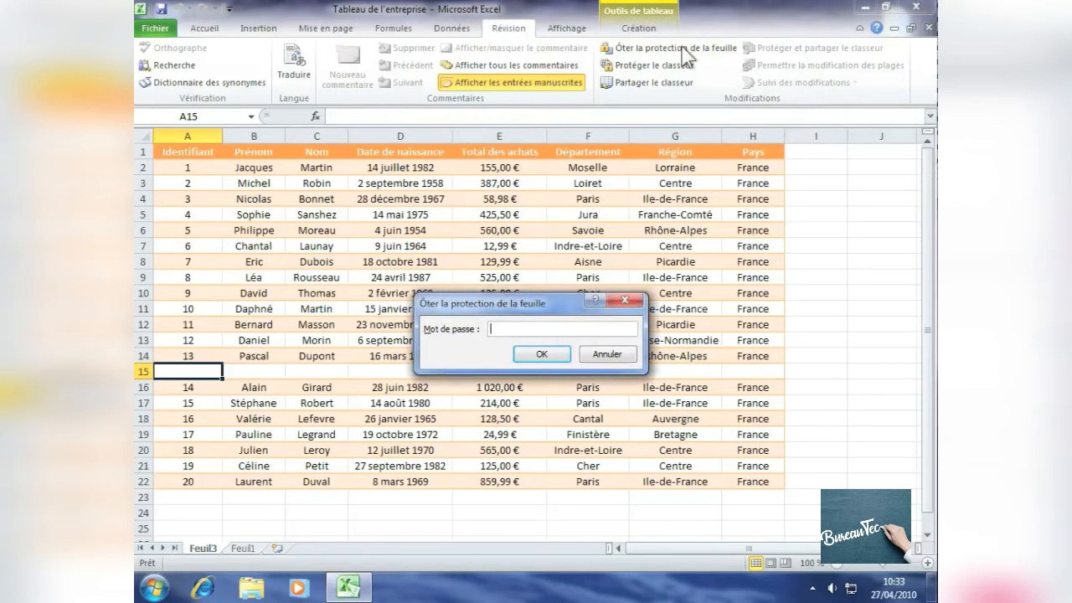
{"action": "type", "text": "•••••••••"}
{"action": "left_click", "coordinate": [541, 353]}
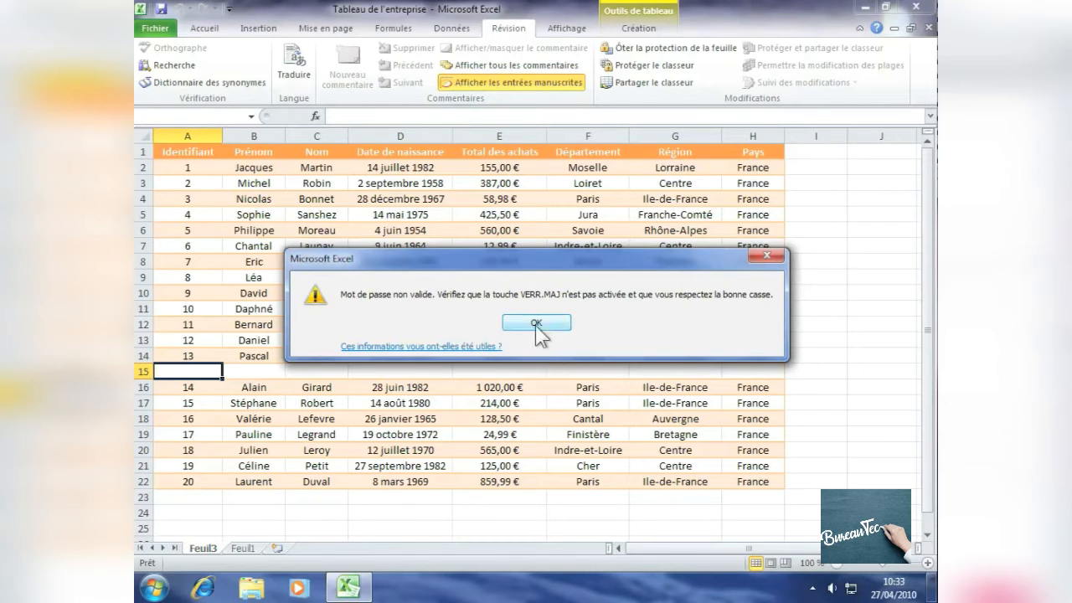
{"action": "left_click", "coordinate": [537, 324]}
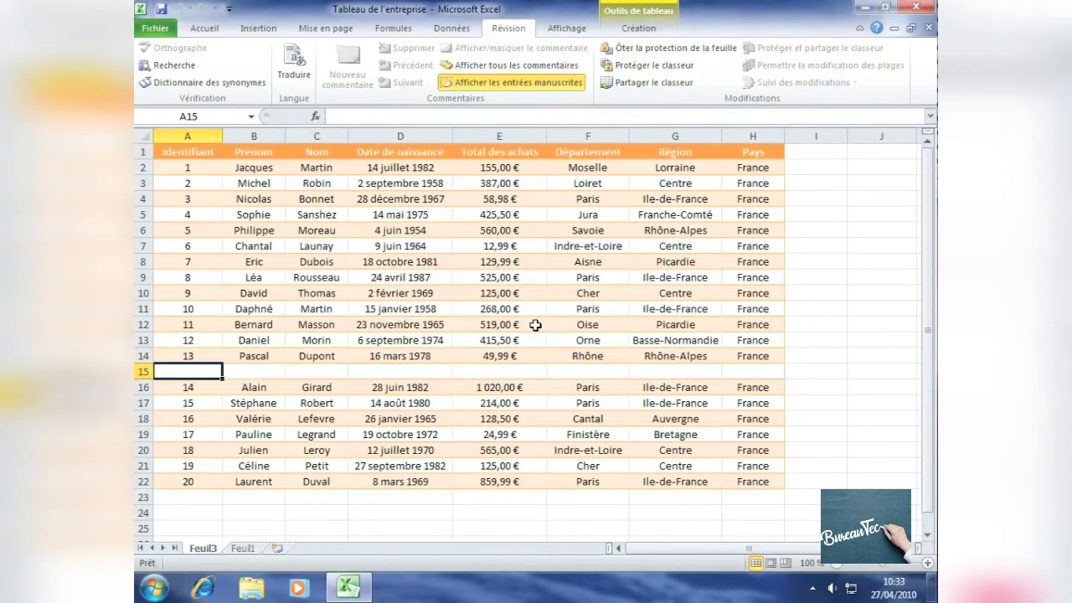
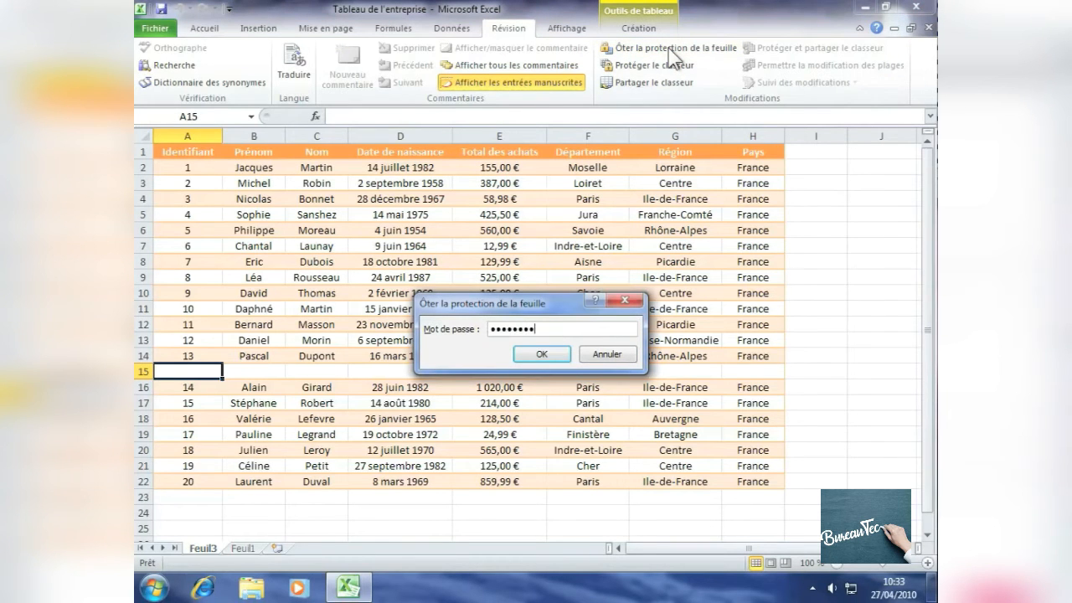
Confirm the removal of the sheet protection and clear the Identifiant header in cell A1
{"action": "left_click", "coordinate": [541, 354]}
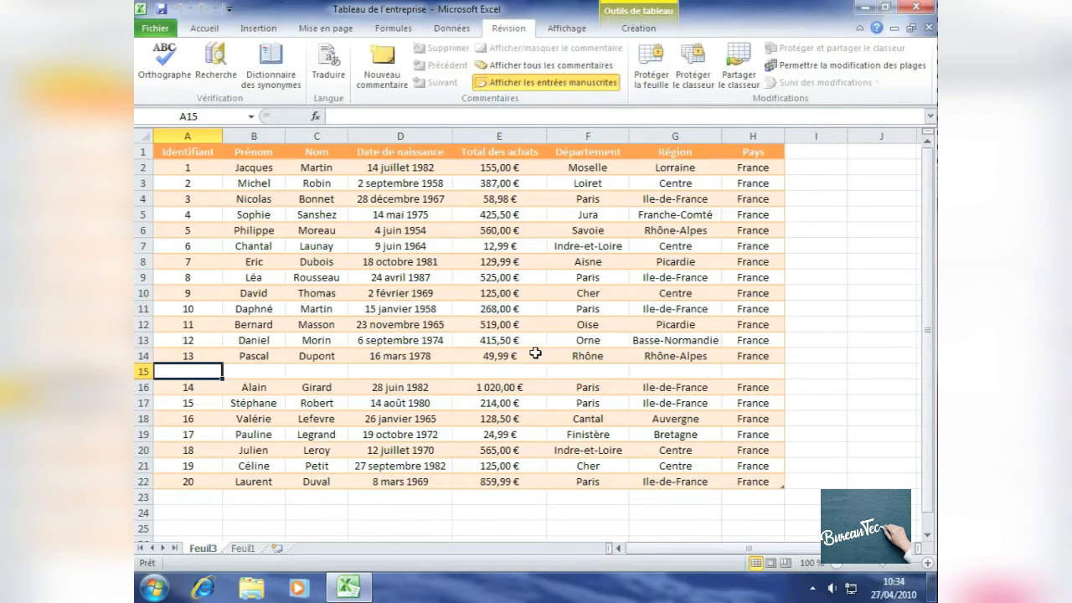
{"action": "left_click", "coordinate": [184, 152]}
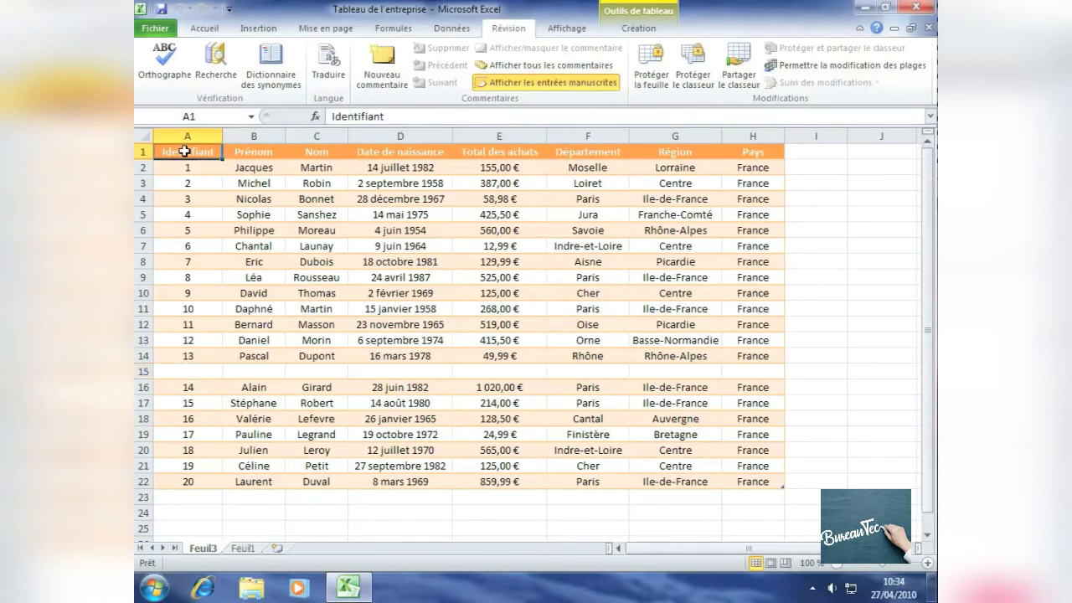
{"action": "key", "text": "BackSpace"}
{"action": "left_click", "coordinate": [195, 172]}
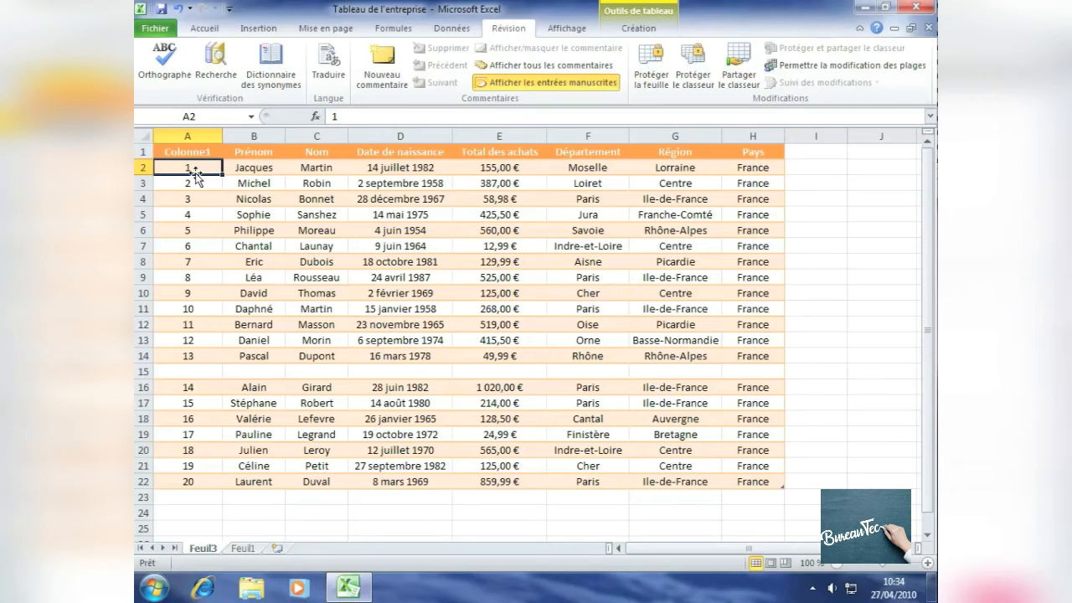
Protect the workbook structure, leaving windows unprotected, with a password, and enter the same password again to confirm it
{"action": "left_click", "coordinate": [699, 61]}
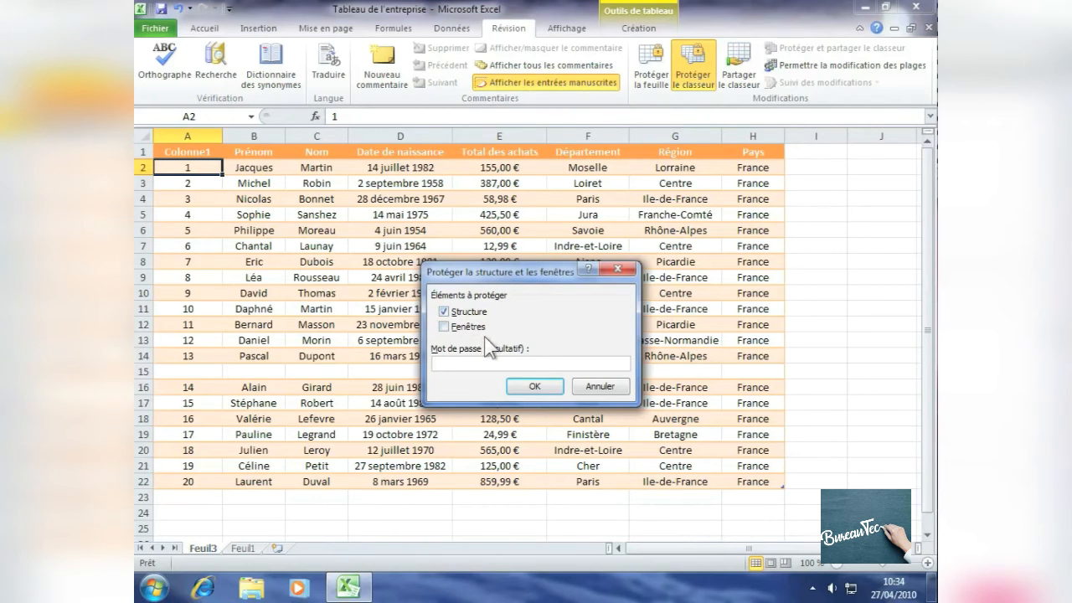
{"action": "type", "text": "••••••••"}
{"action": "left_click", "coordinate": [532, 388]}
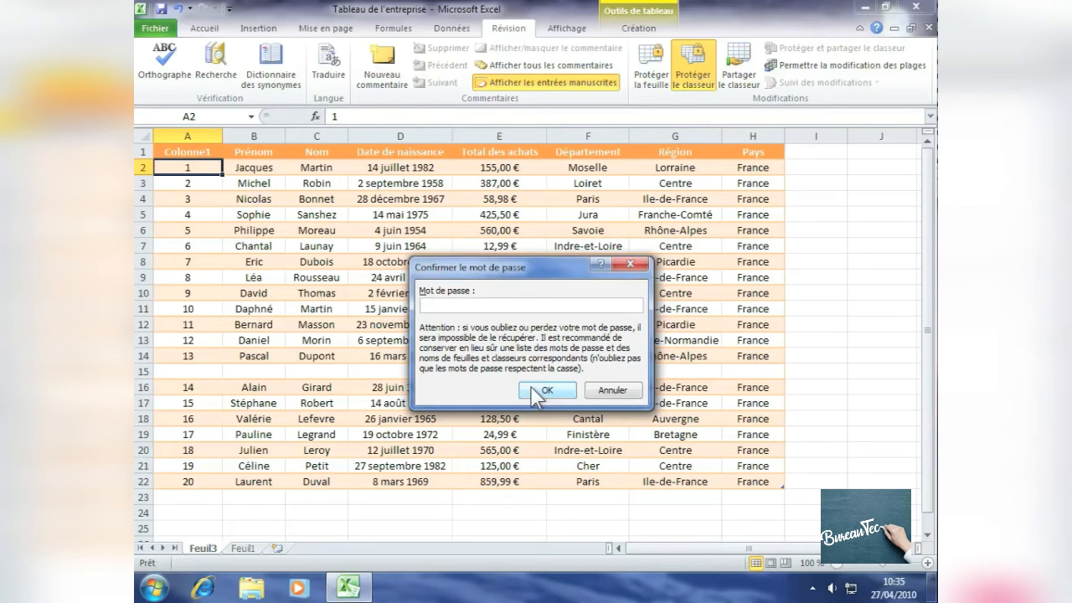
{"action": "type", "text": "••••••••"}
{"action": "left_click", "coordinate": [547, 389]}
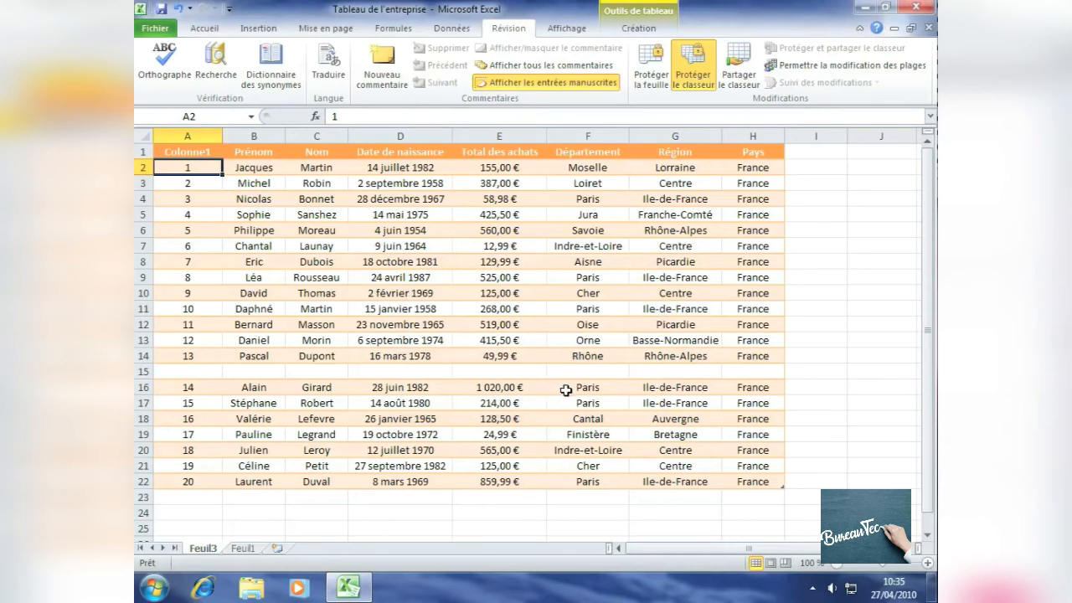
Select cell E9 and remove the workbook protection by entering the workbook password
{"action": "left_click", "coordinate": [484, 272]}
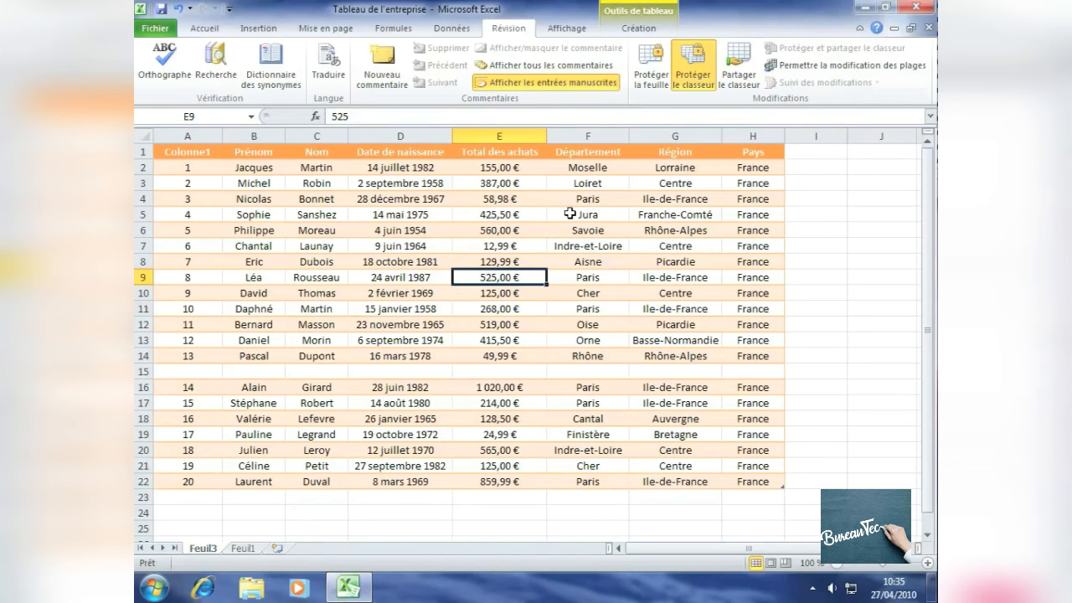
{"action": "left_click", "coordinate": [694, 84]}
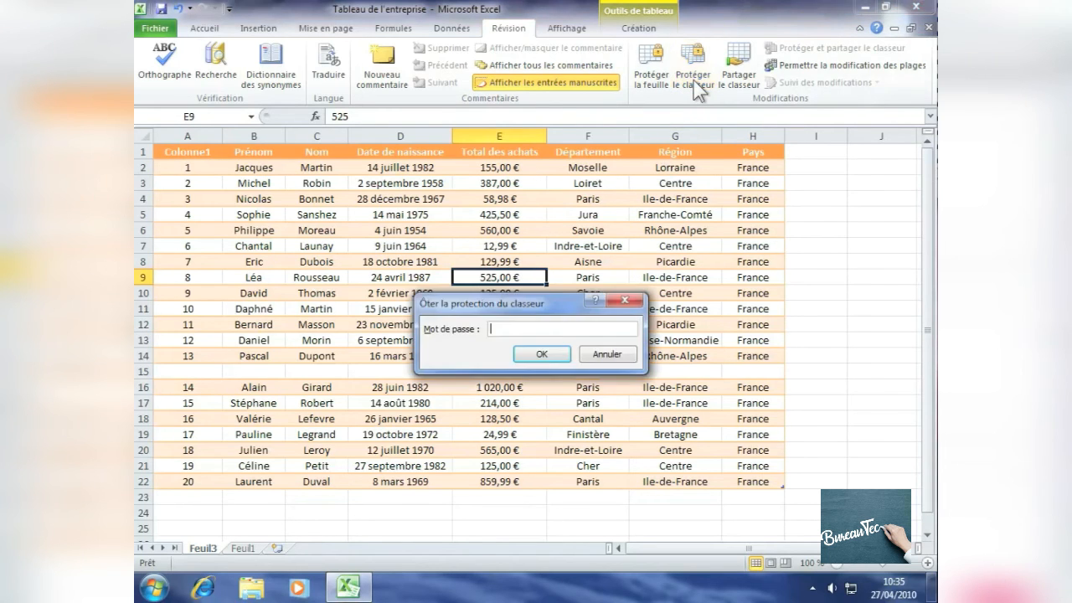
{"action": "type", "text": "•••••••"}
{"action": "left_click", "coordinate": [542, 354]}
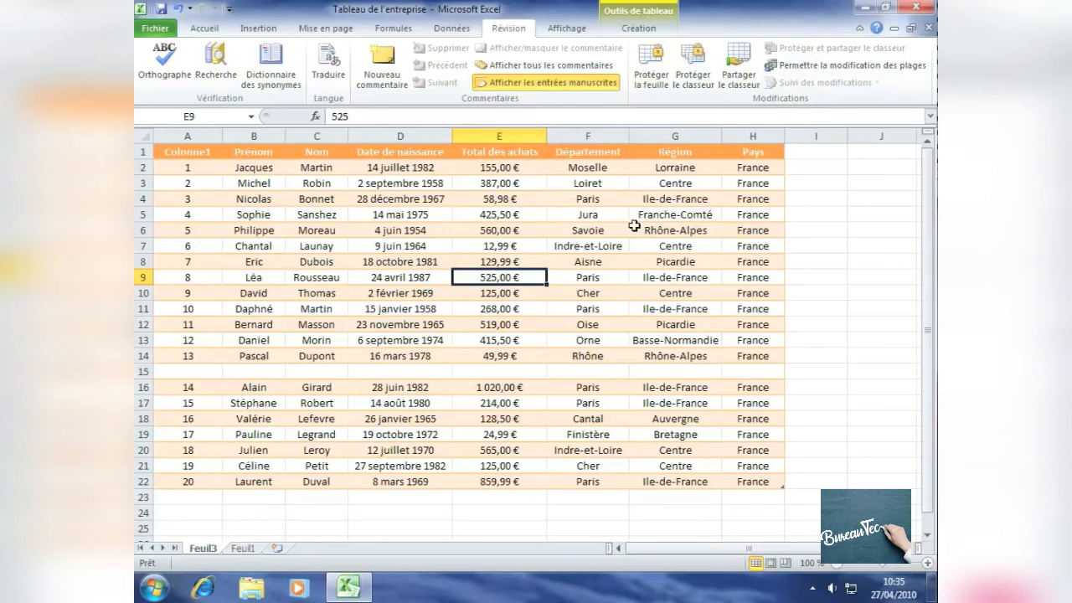
Examine the Verrouillée and Masquée protection settings in the cell format of F9 and close the dialog
{"action": "right_click", "coordinate": [578, 276]}
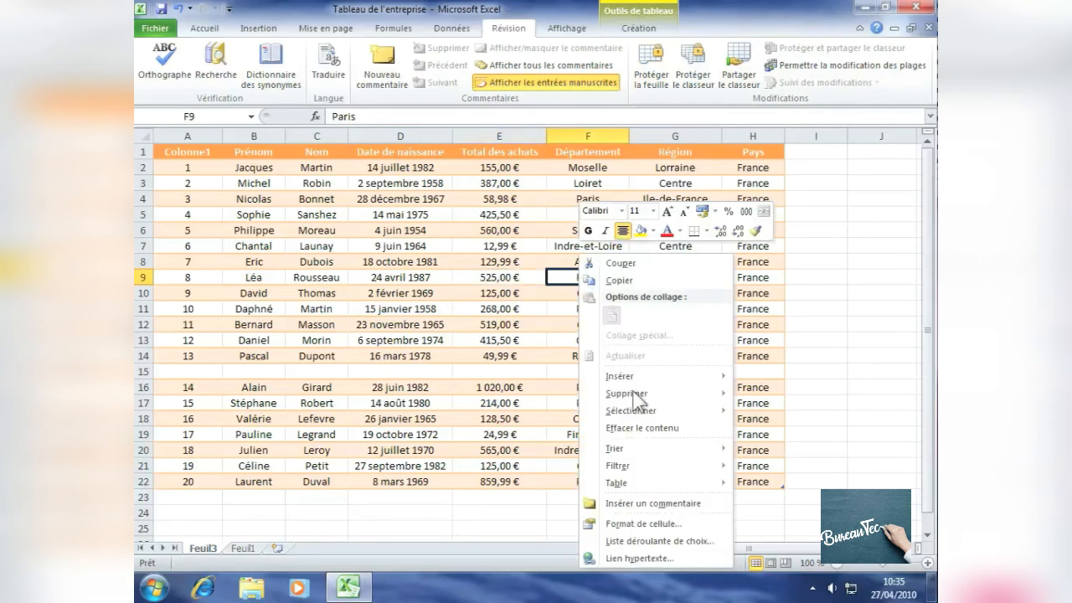
{"action": "left_click", "coordinate": [662, 524]}
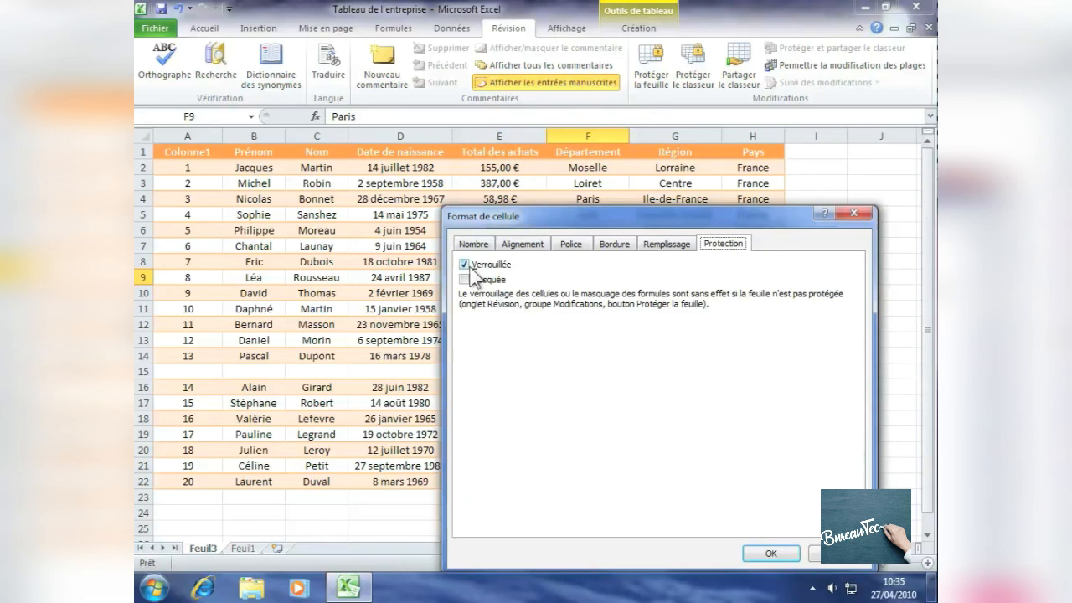
{"action": "left_click", "coordinate": [779, 546]}
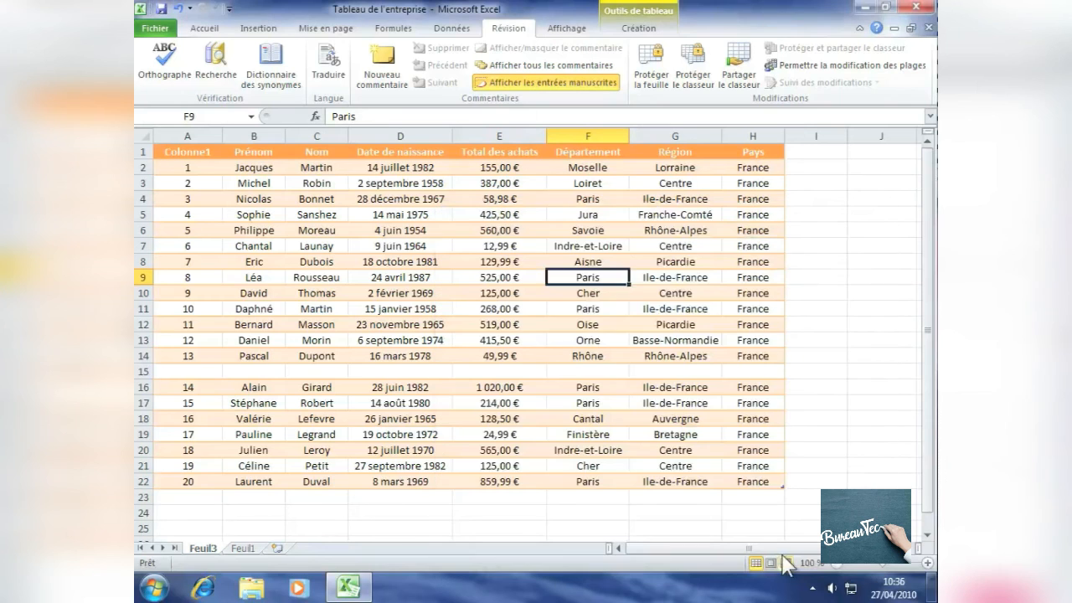